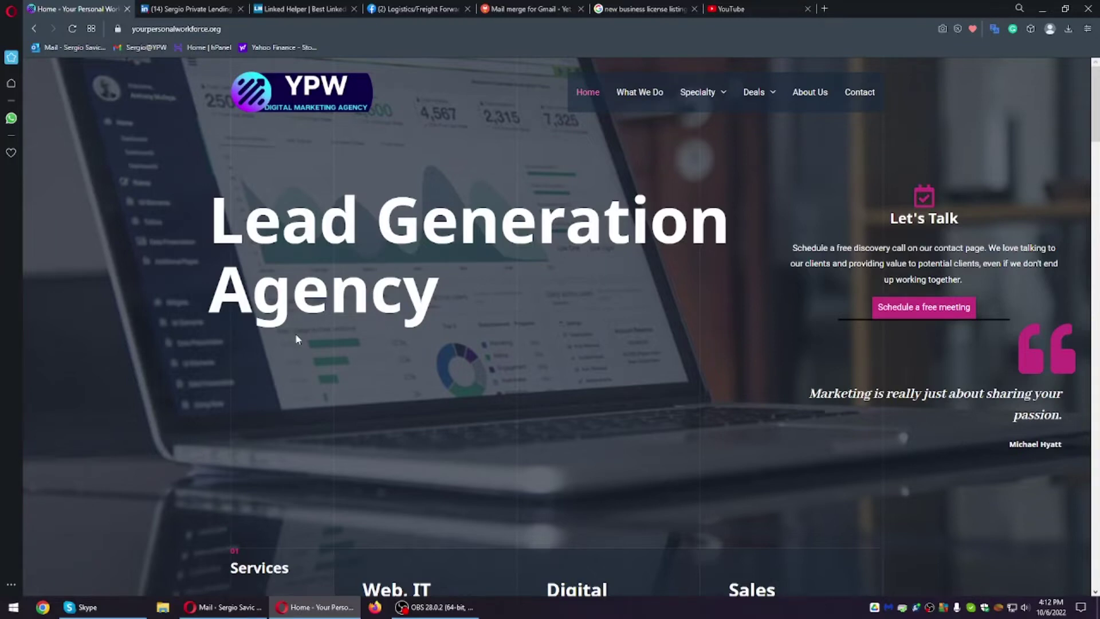
- Close the YPW agency homepage tab and dismiss the LinkedIn Premium offer chat popup
scroll(360, 335, down, 5)
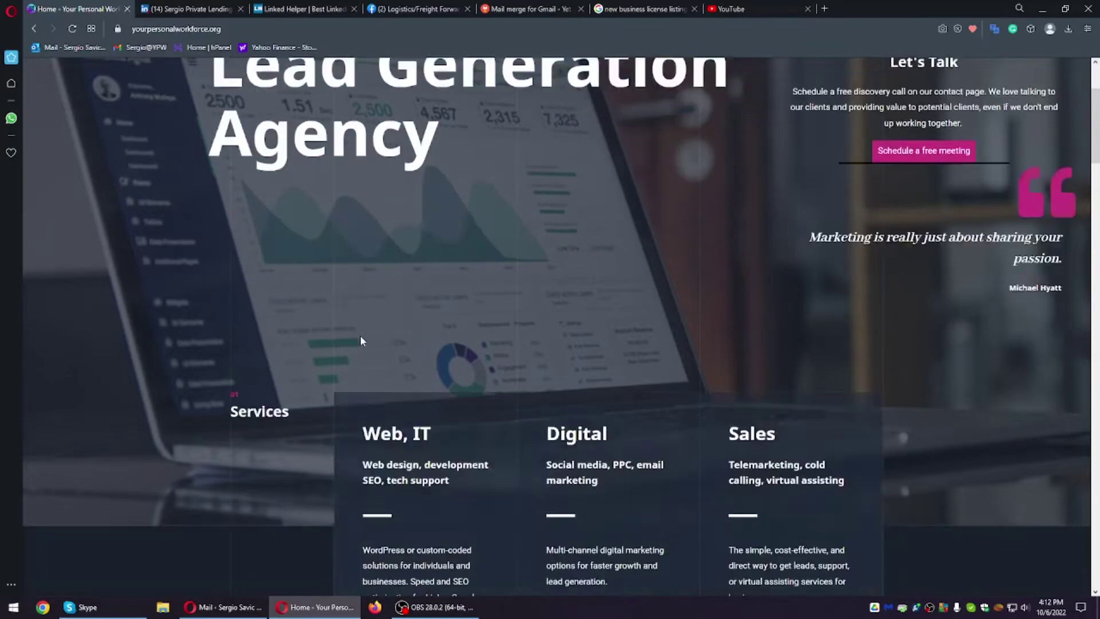
scroll(199, 301, up, 5)
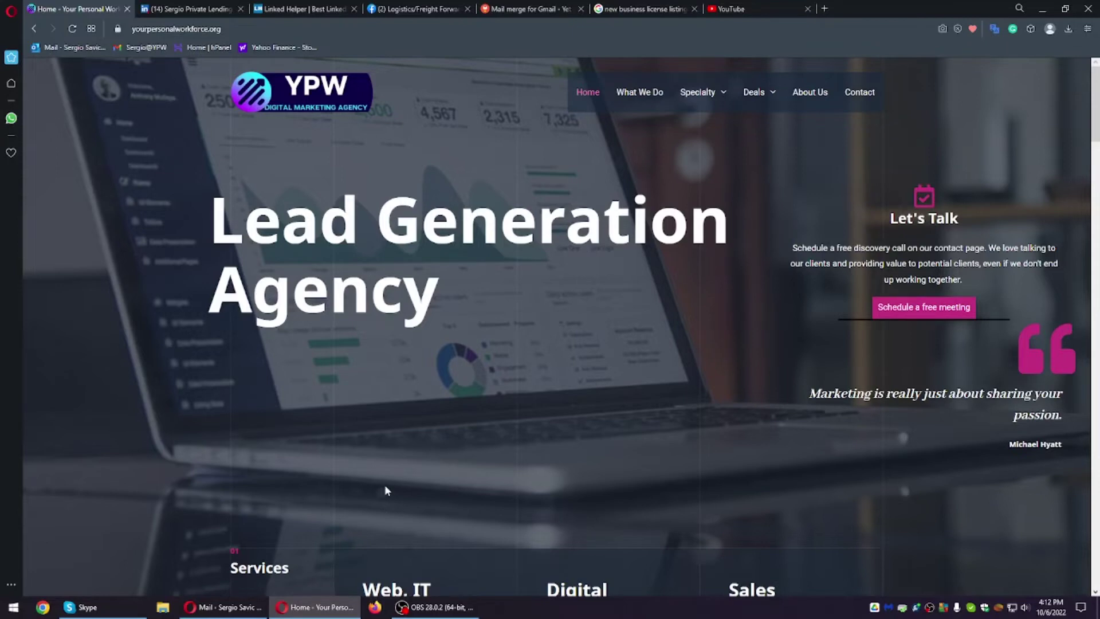
double_click(414, 346)
click(416, 348)
click(128, 8)
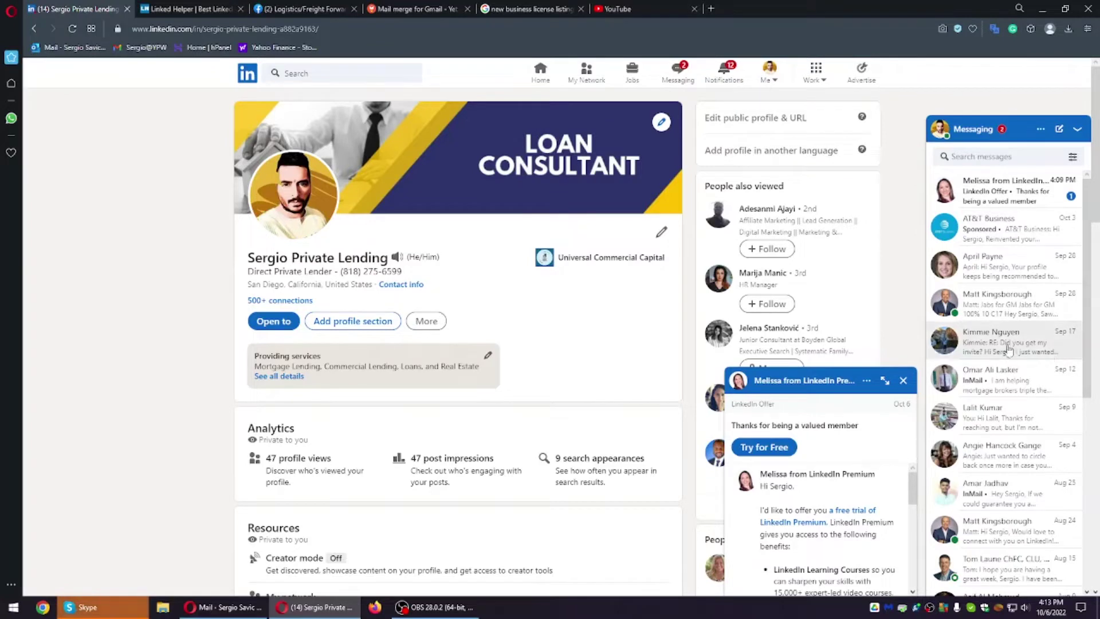
click(903, 381)
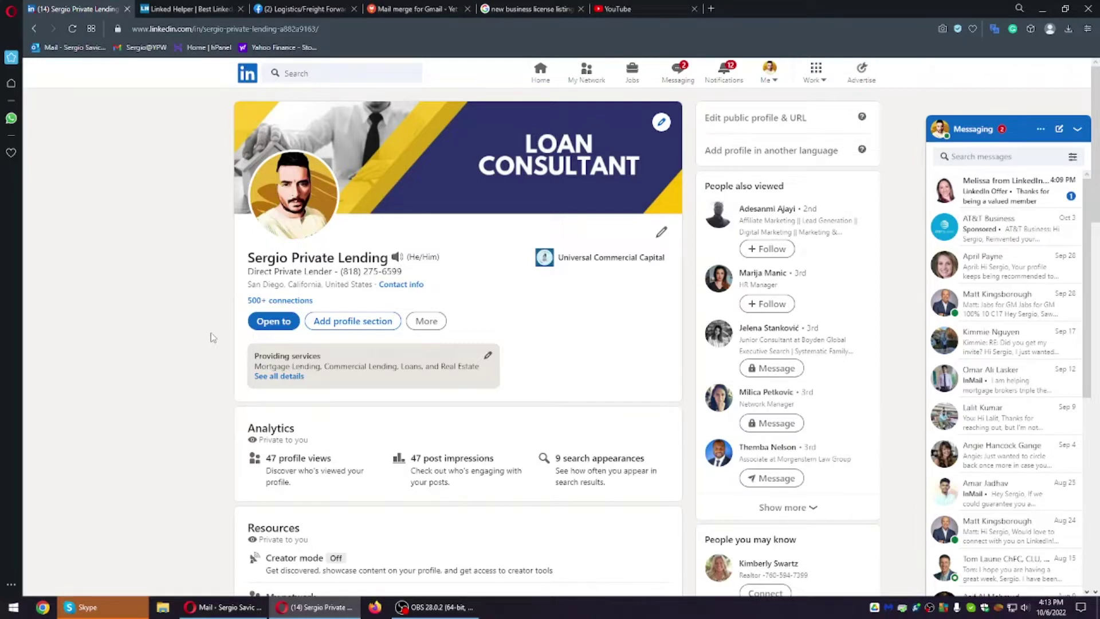
- Open alignable.com in a new tab placed next to the LinkedIn tab
click(711, 8)
text(align)
key(Down)
key(Return)
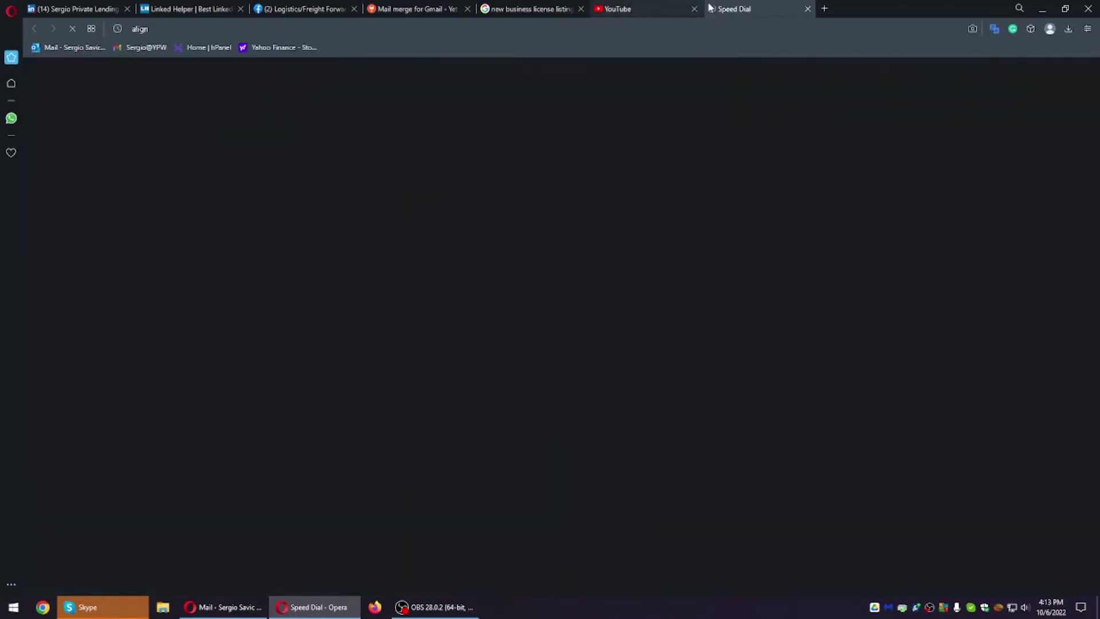
drag(710, 8, 149, 8)
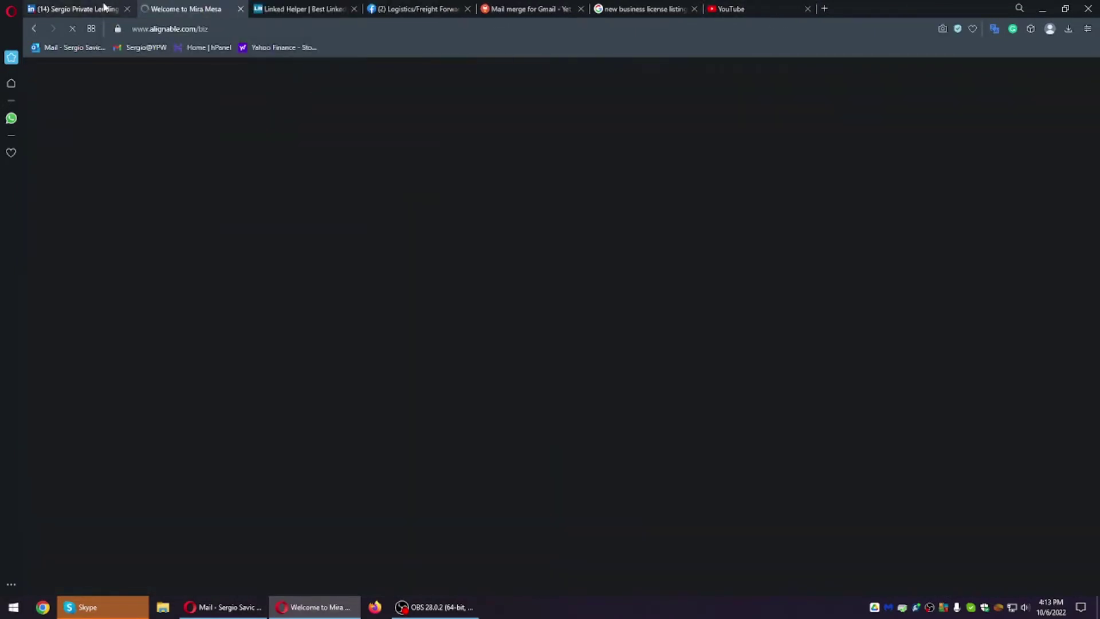
- Move the Alignable tab to third place, decline its Premium upsell, and return to LinkedIn
click(104, 7)
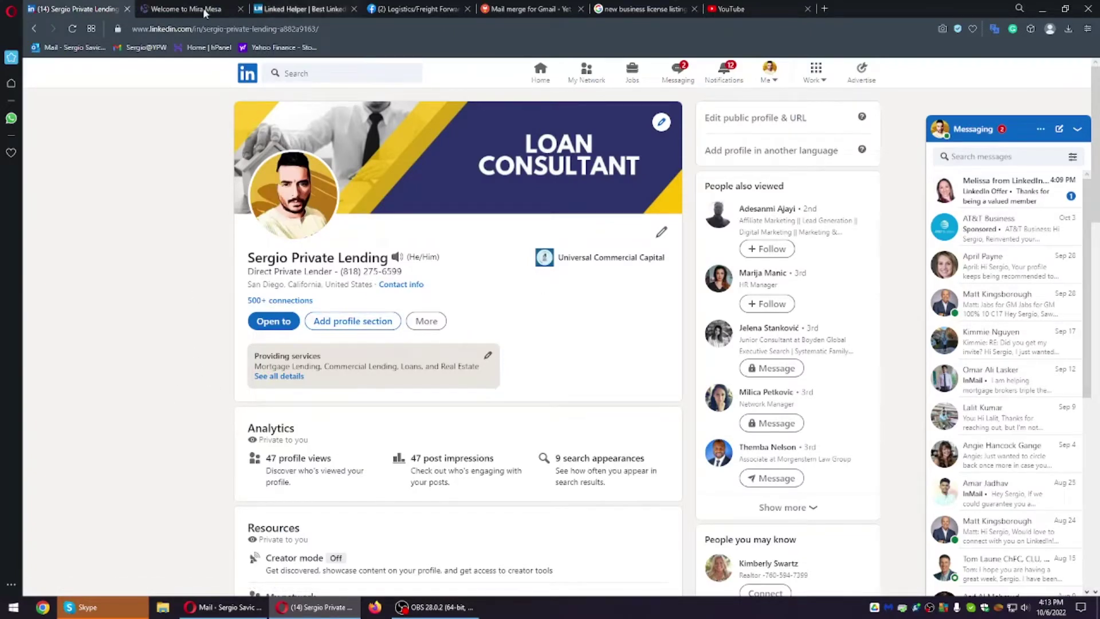
drag(171, 8, 304, 8)
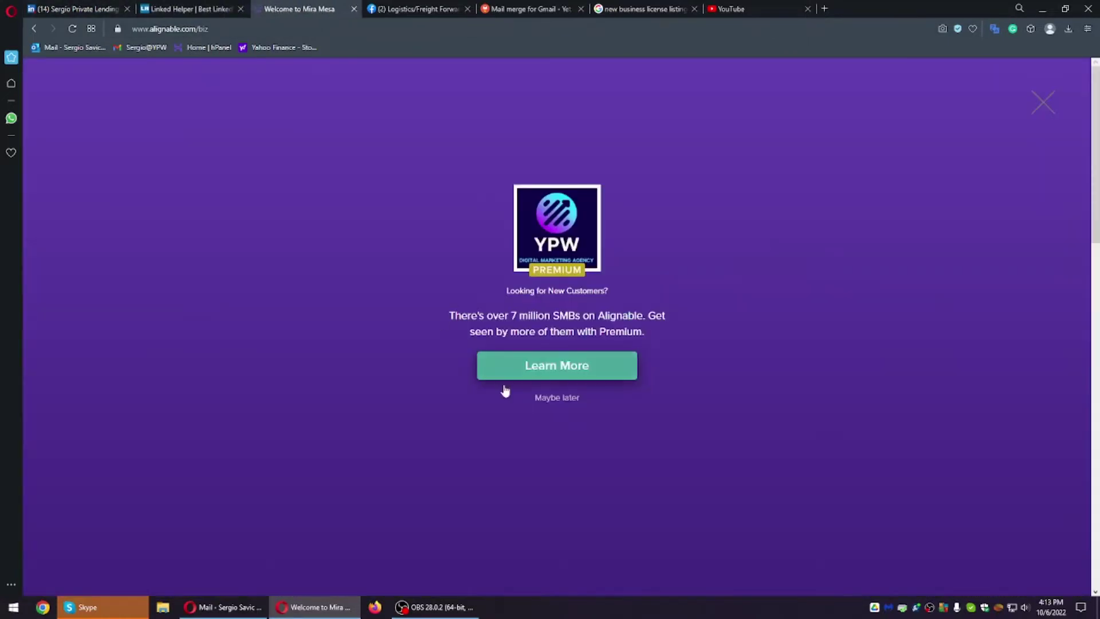
click(547, 396)
key(ctrl+1)
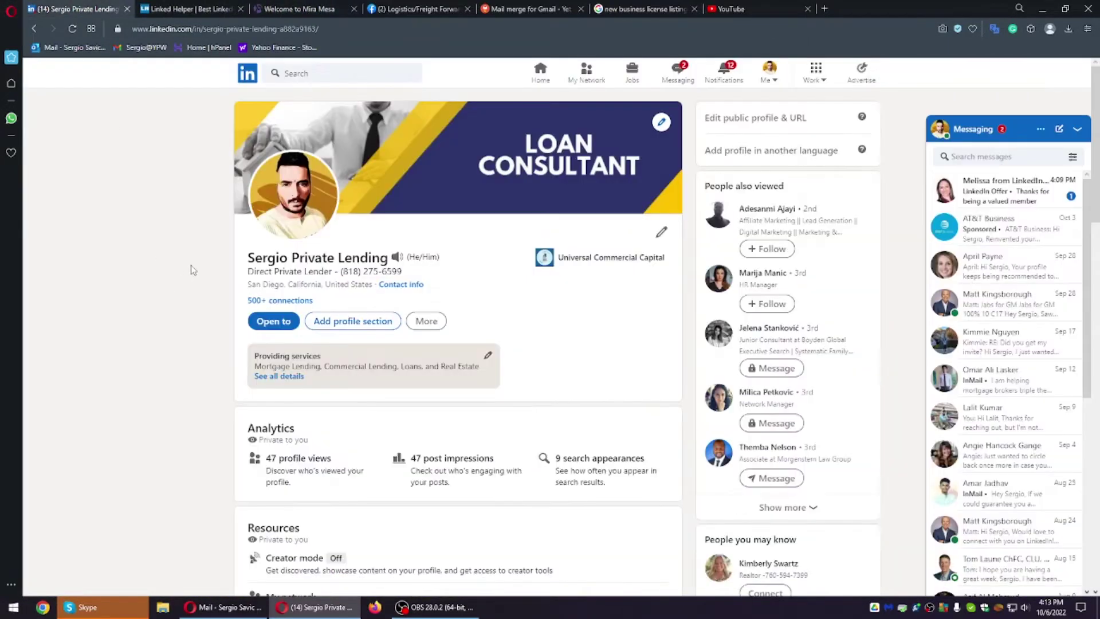
scroll(304, 367, down, 2)
scroll(304, 362, down, 4)
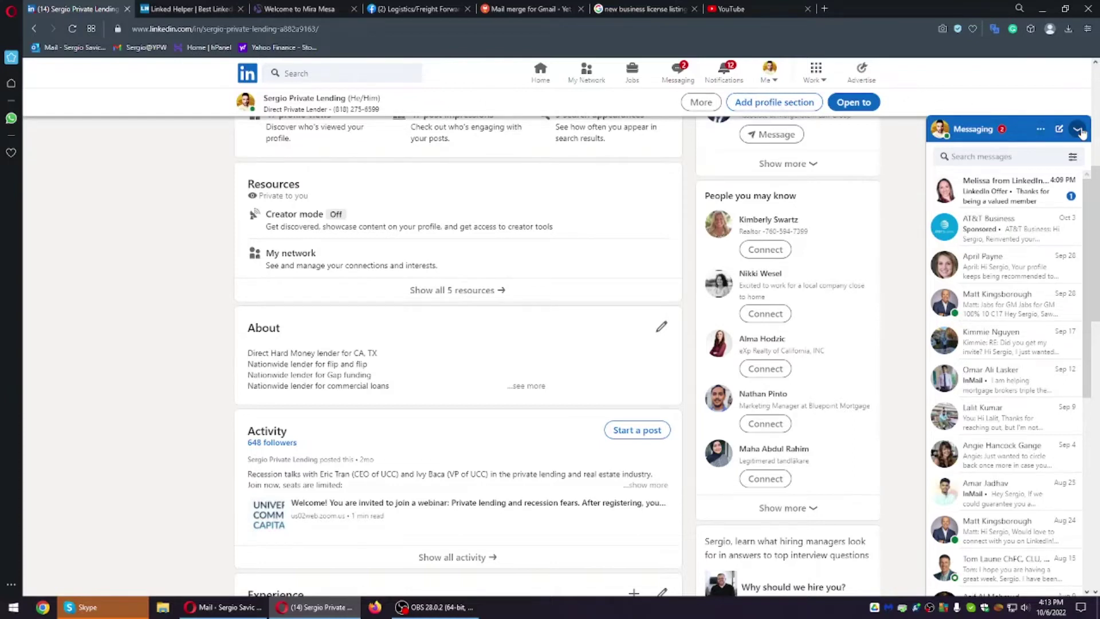
click(1040, 129)
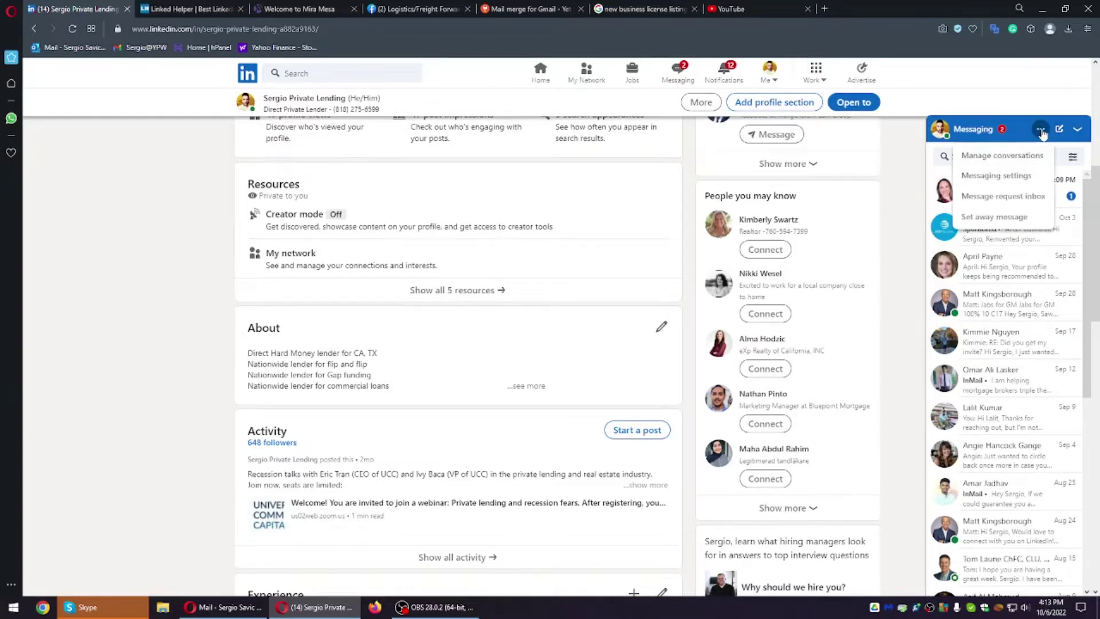
click(1078, 132)
scroll(424, 314, up, 3)
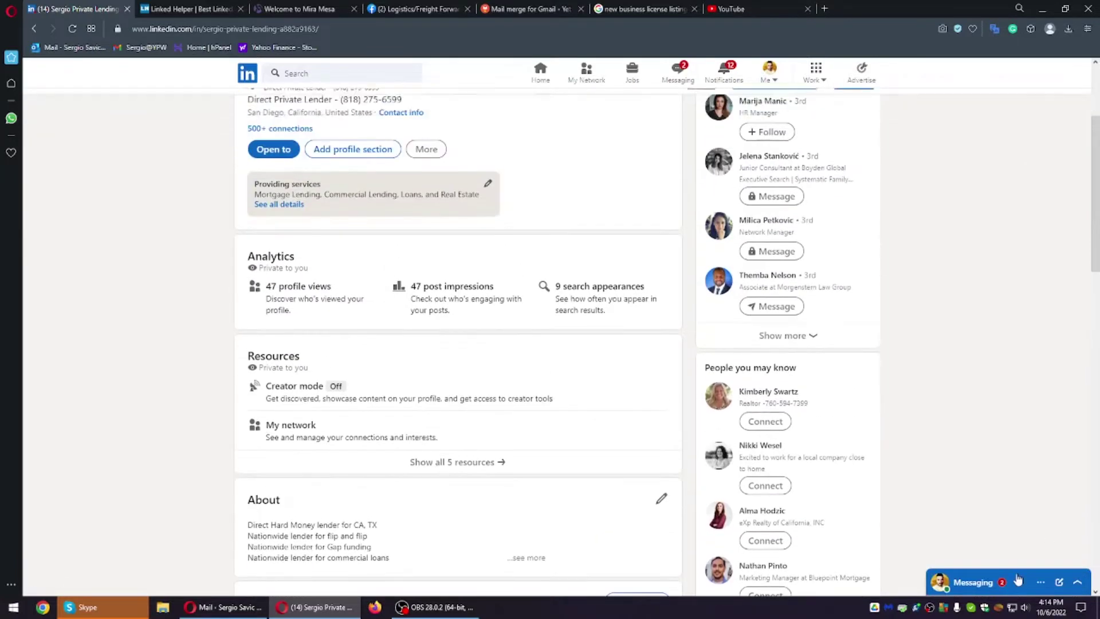
click(1017, 569)
scroll(985, 309, down, 5)
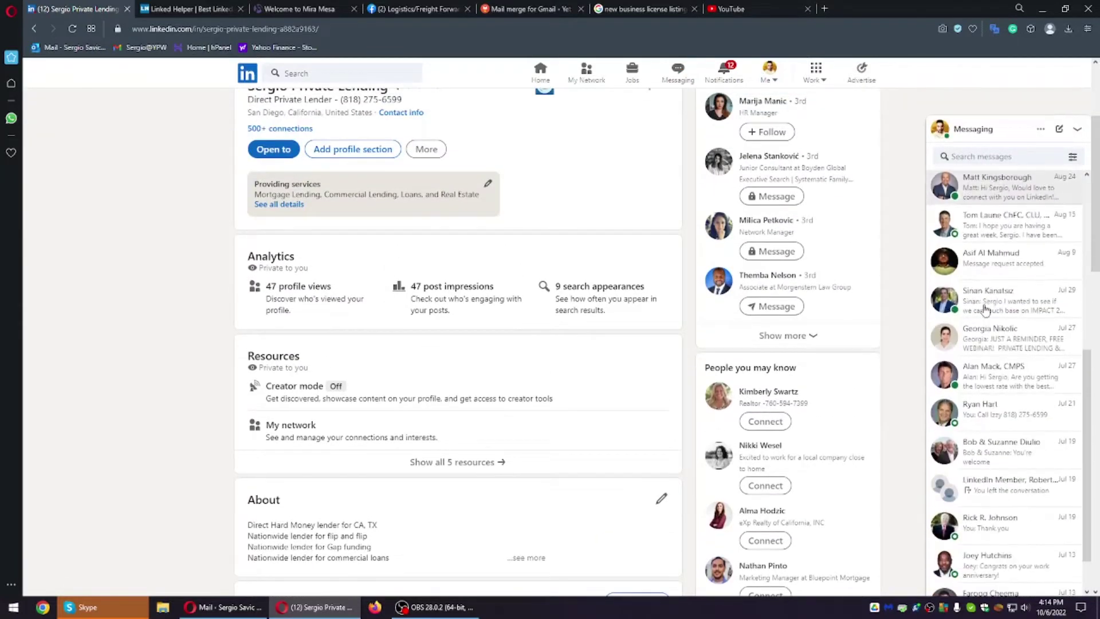
scroll(985, 309, down, 1)
click(993, 212)
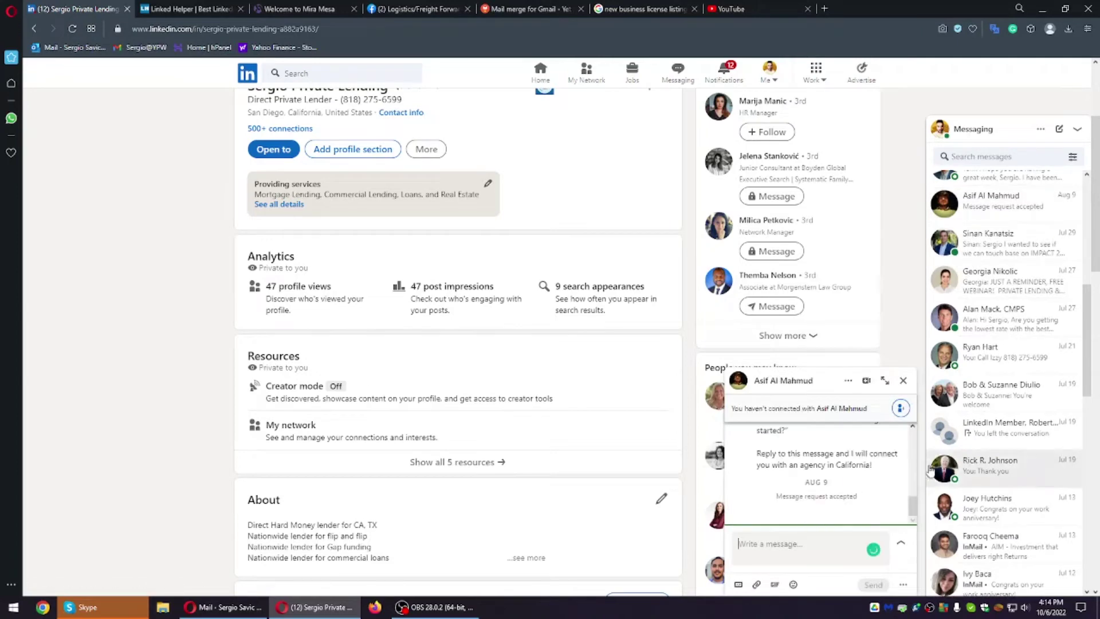
click(909, 382)
scroll(1018, 389, down, 3)
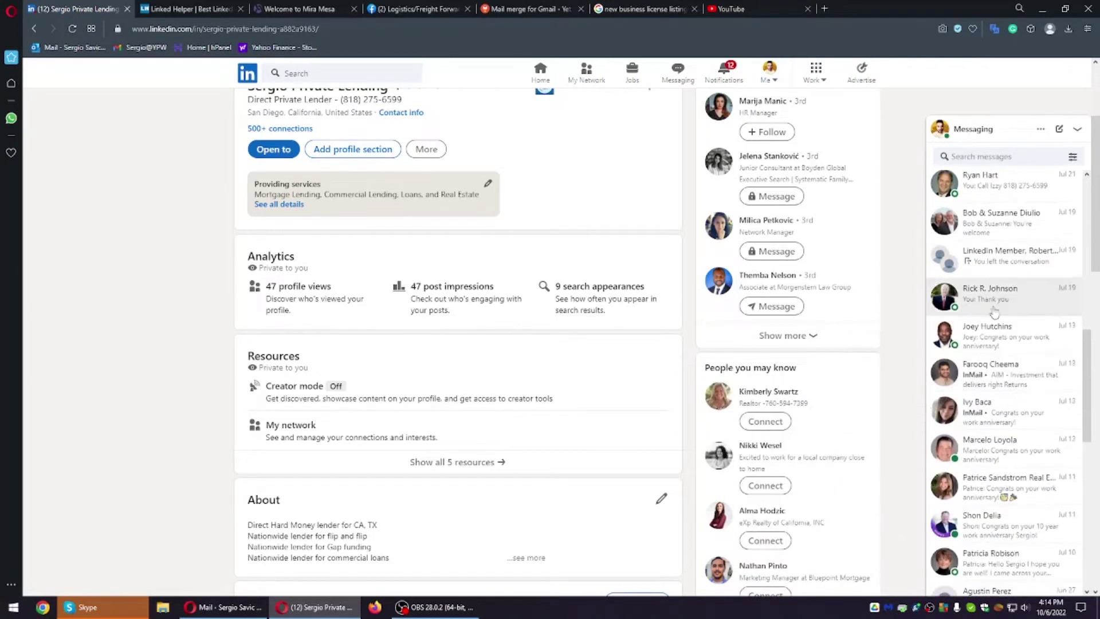
scroll(999, 401, up, 3)
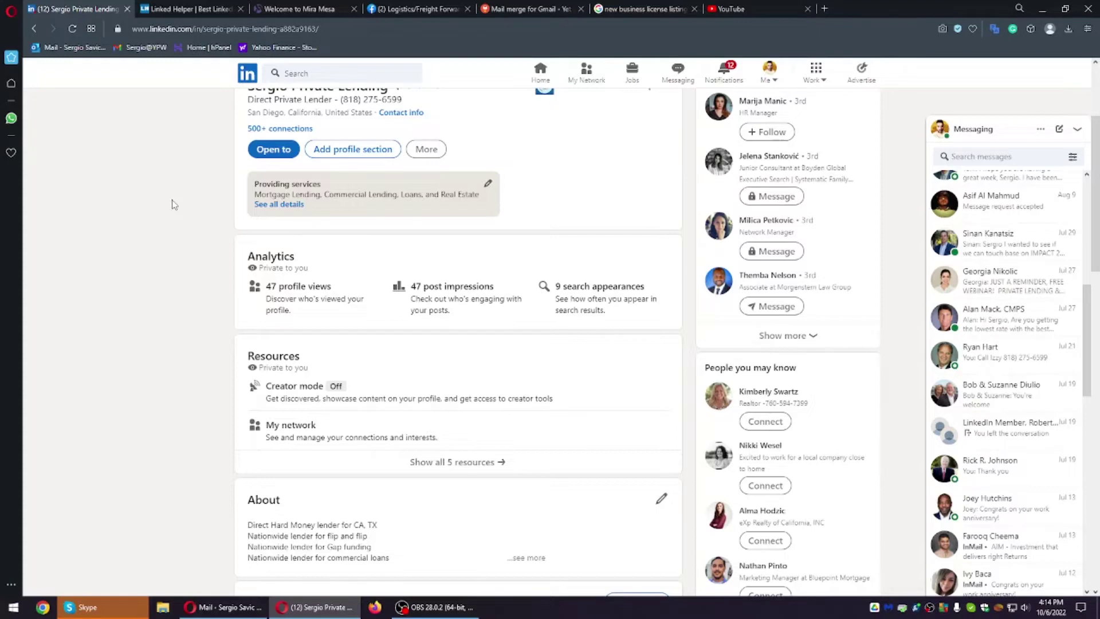
scroll(204, 386, up, 3)
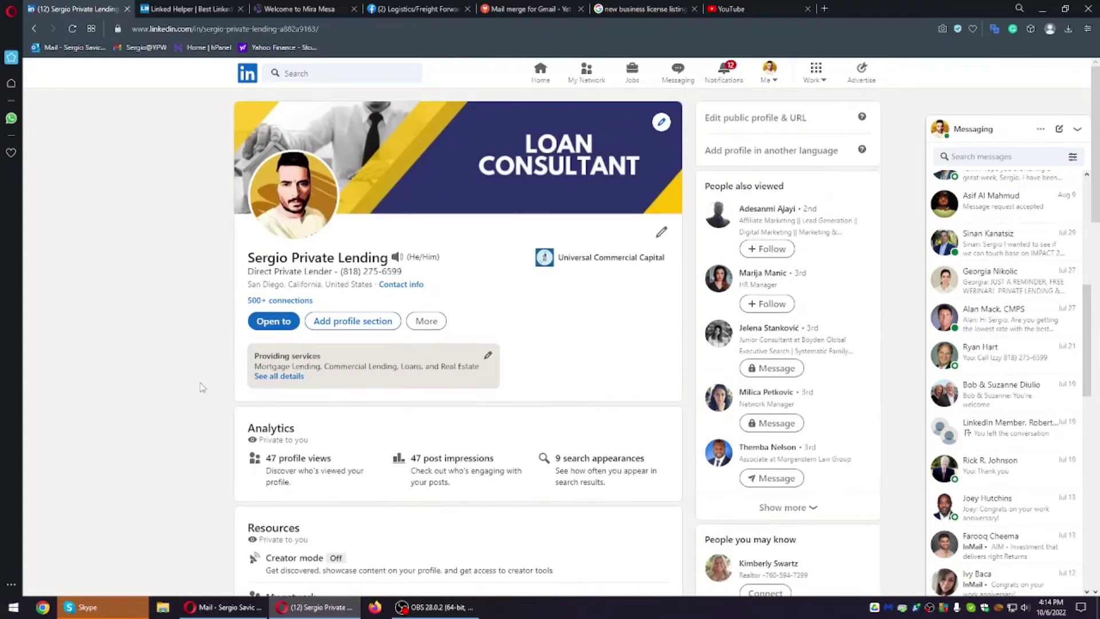
scroll(213, 372, down, 5)
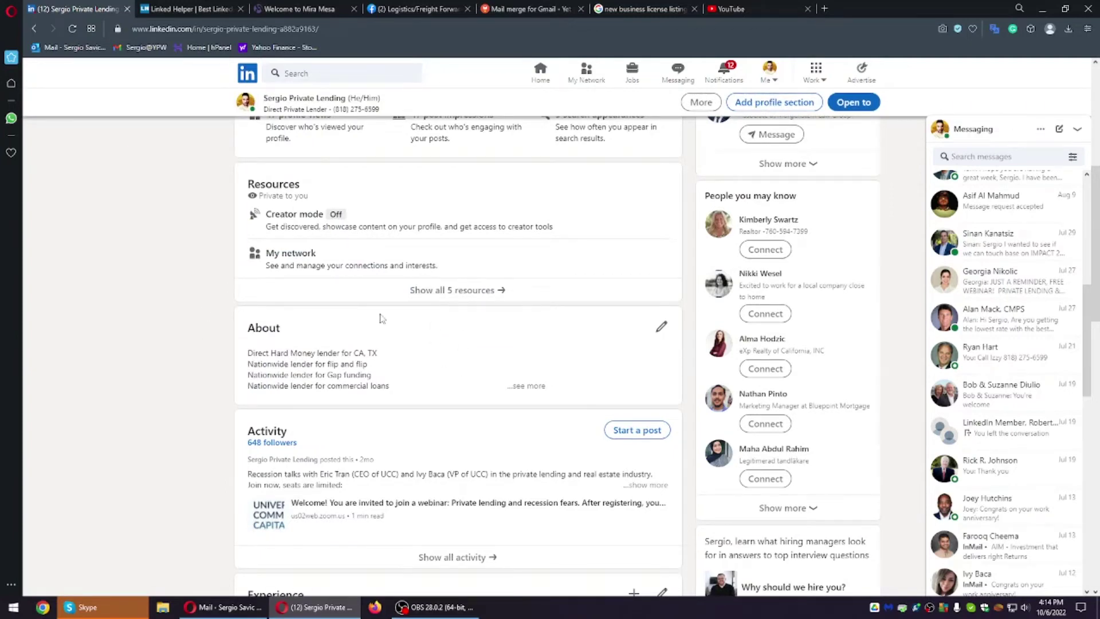
- Search LinkedIn for 'freight forwarder' and filter the results to People
click(347, 72)
text(freight)
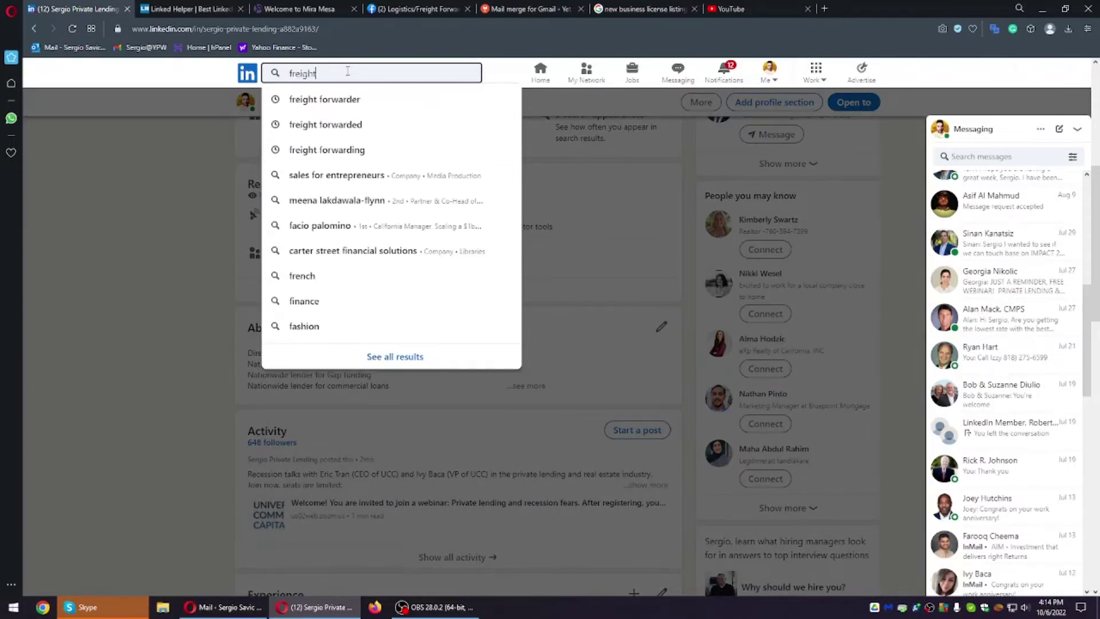
text( forwarder)
key(Return)
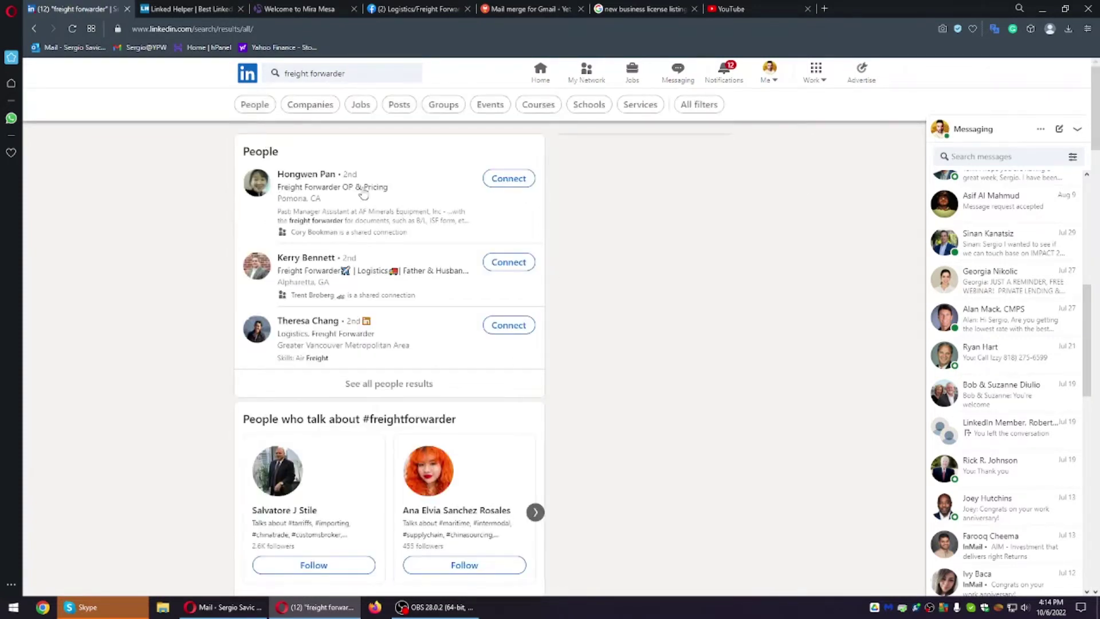
click(257, 108)
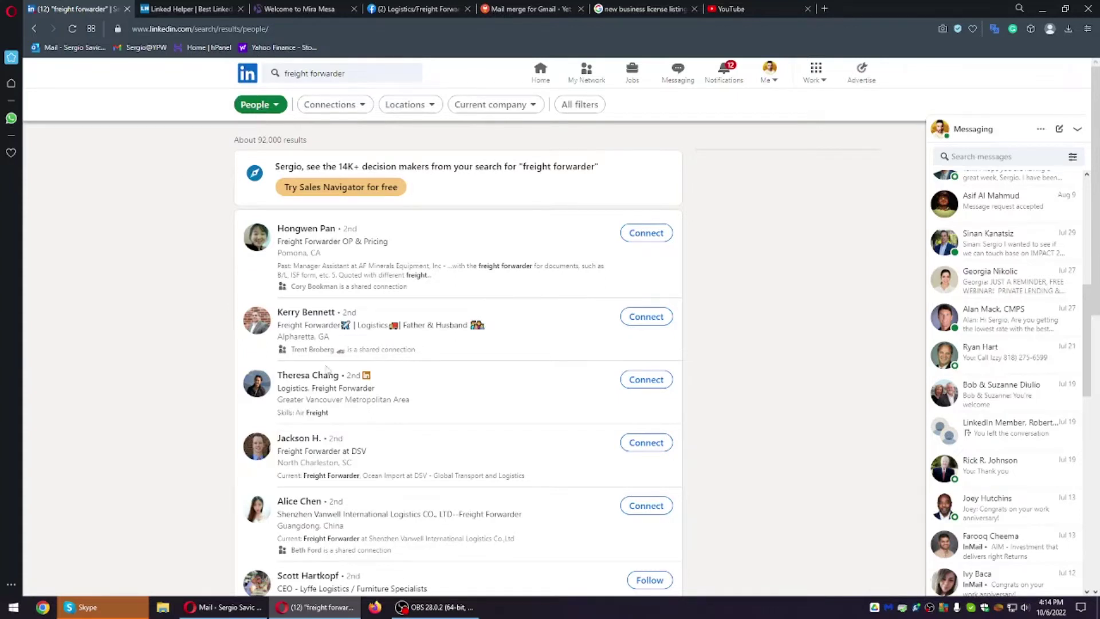
- Apply the Locations filter set to United States
click(398, 106)
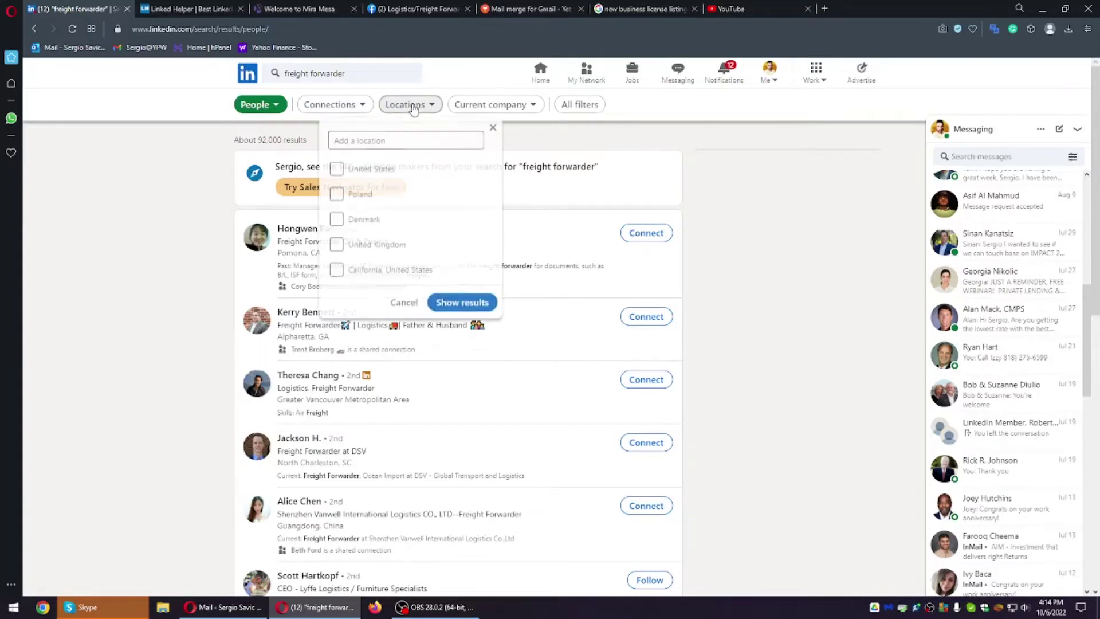
click(337, 170)
click(461, 303)
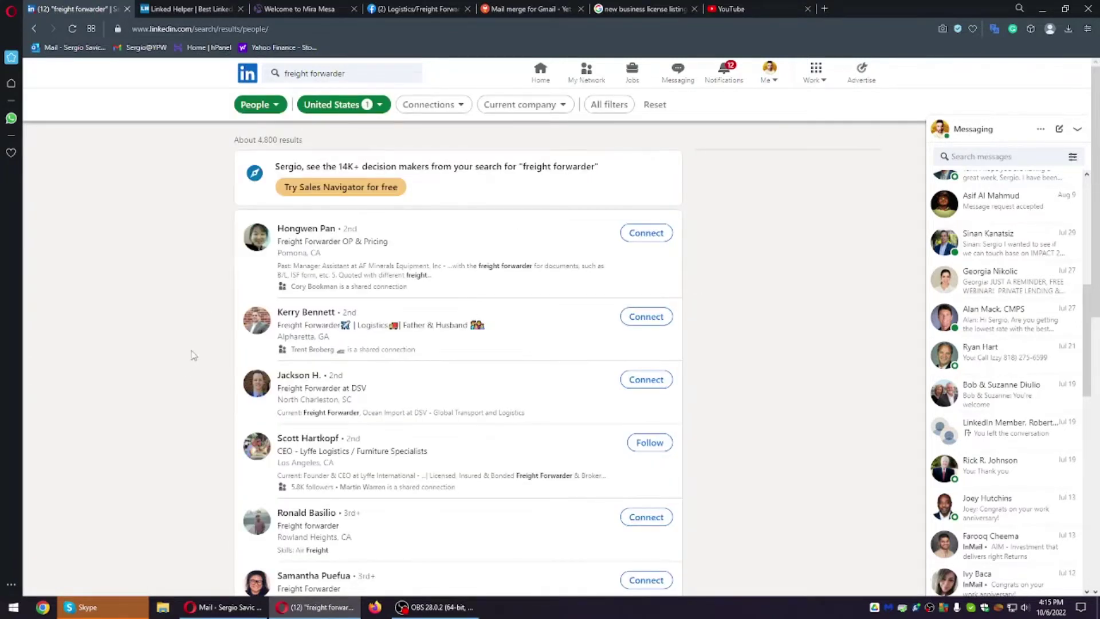
- Scroll down through the roughly 4,800 United States freight forwarder results
scroll(200, 352, down, 1)
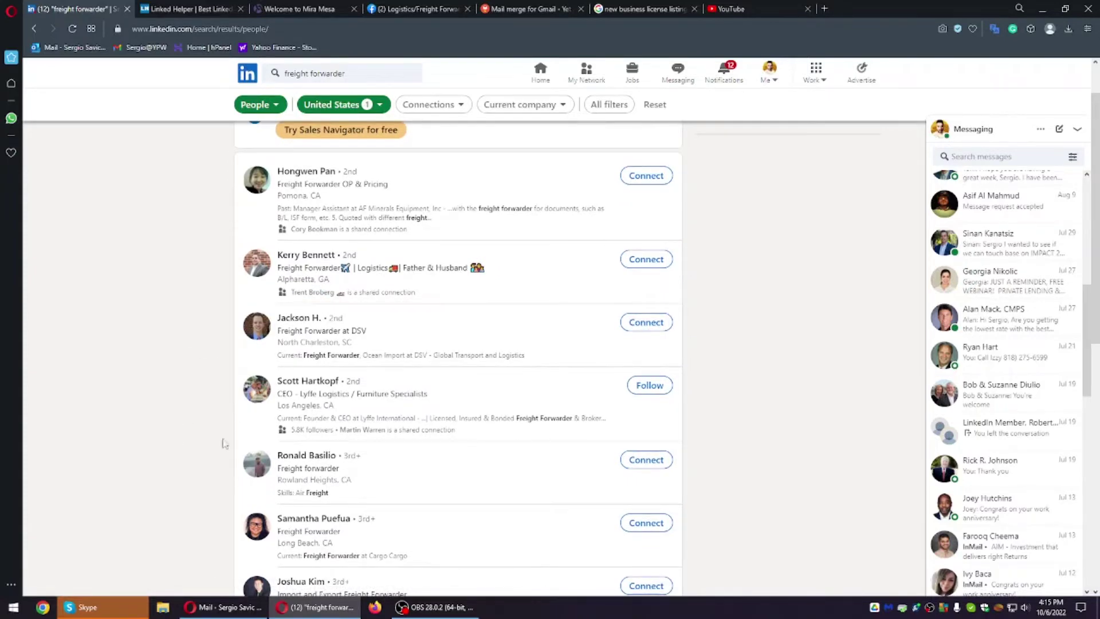
scroll(192, 444, up, 1)
click(287, 73)
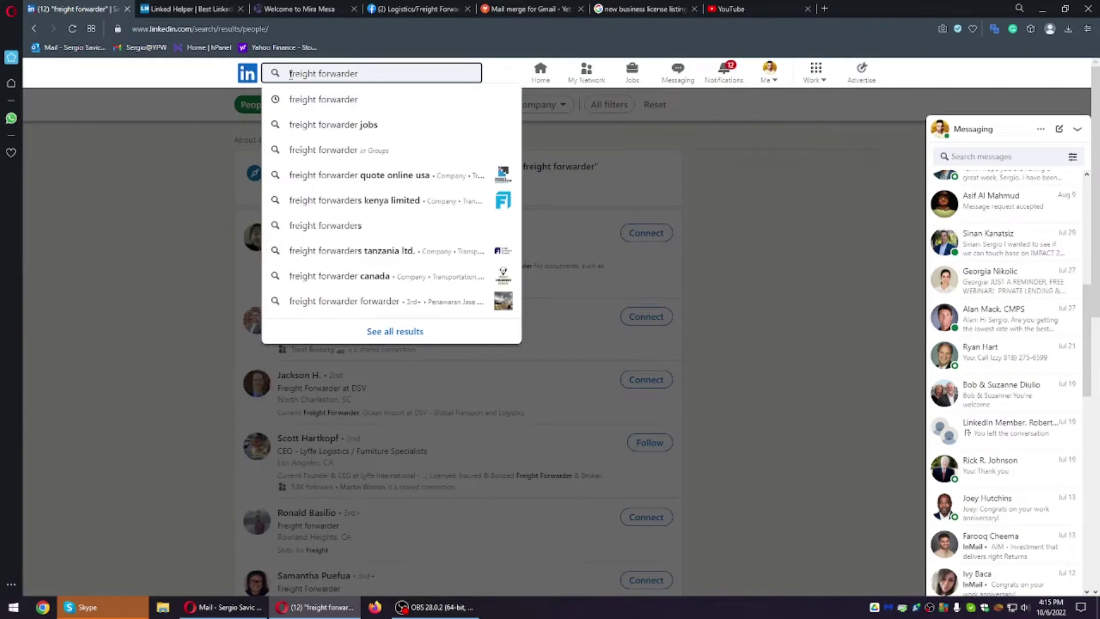
click(211, 174)
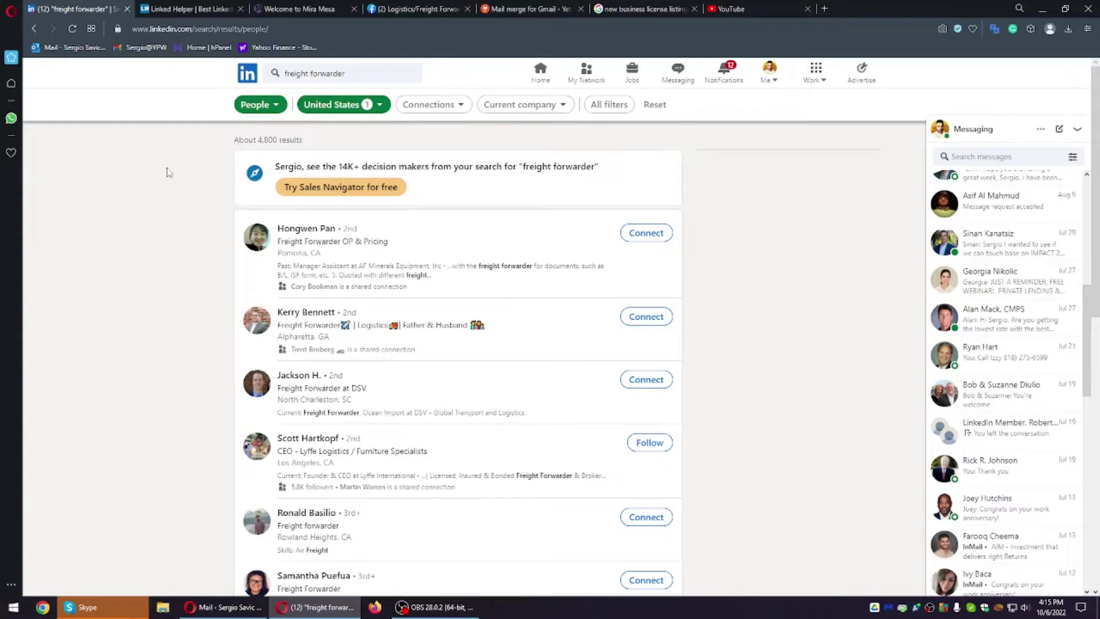
scroll(394, 176, down, 5)
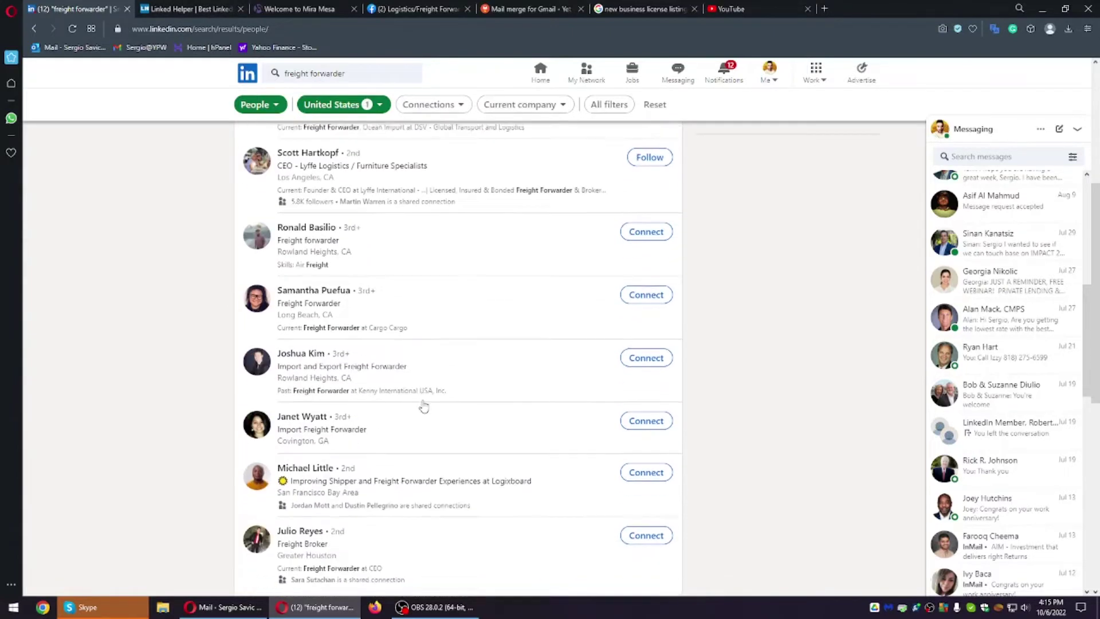
scroll(424, 406, down, 1)
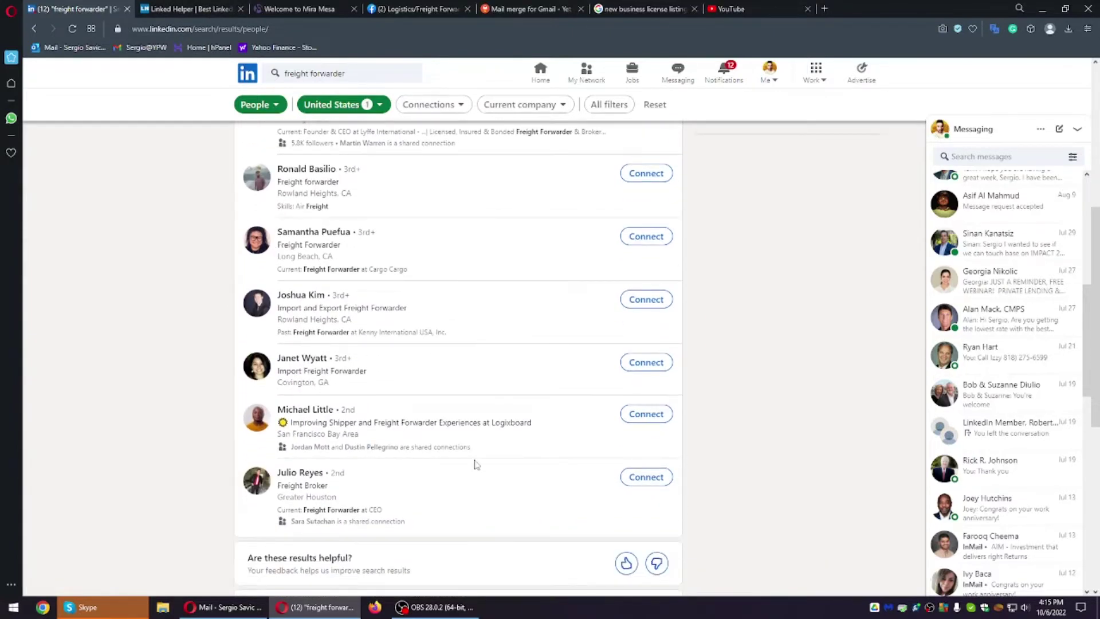